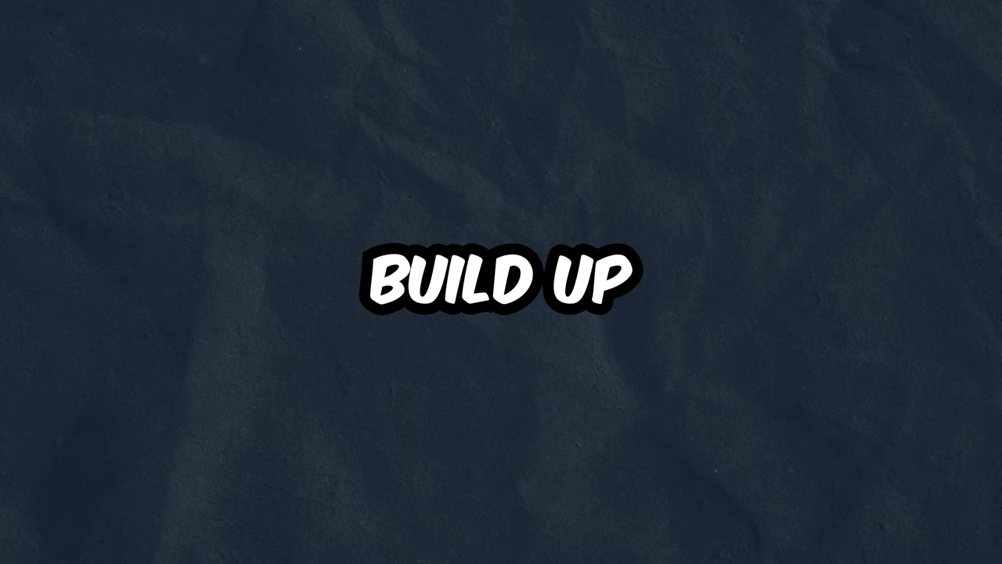
# Step: Copy the melody notes from the Piano Idea pattern into the Build Up Lead piano roll, play them and transpose them down an octave
pyautogui.moveTo(984, 80); pyautogui.dragTo(31, 238)
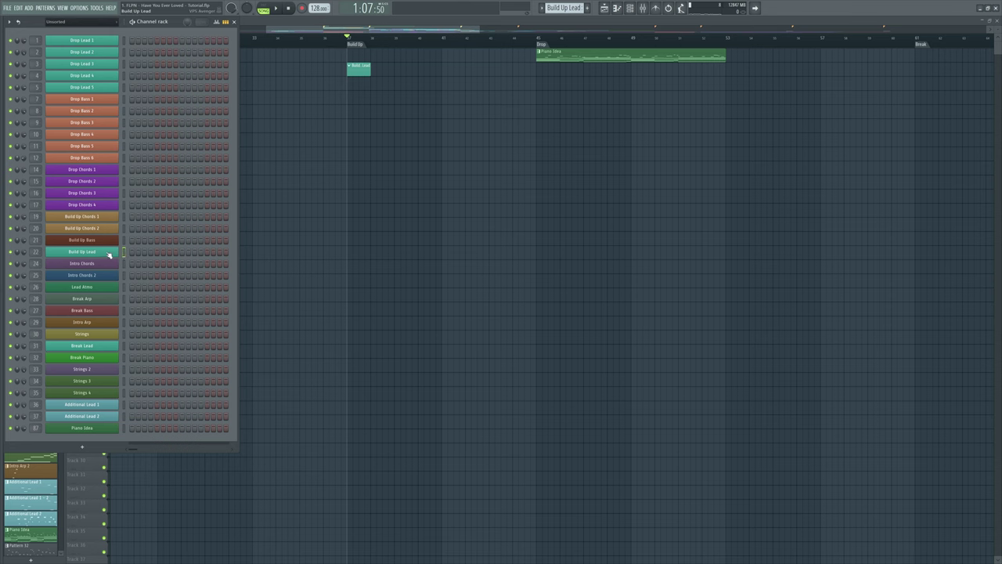
pyautogui.rightClick(107, 253)
pyautogui.click(219, 254)
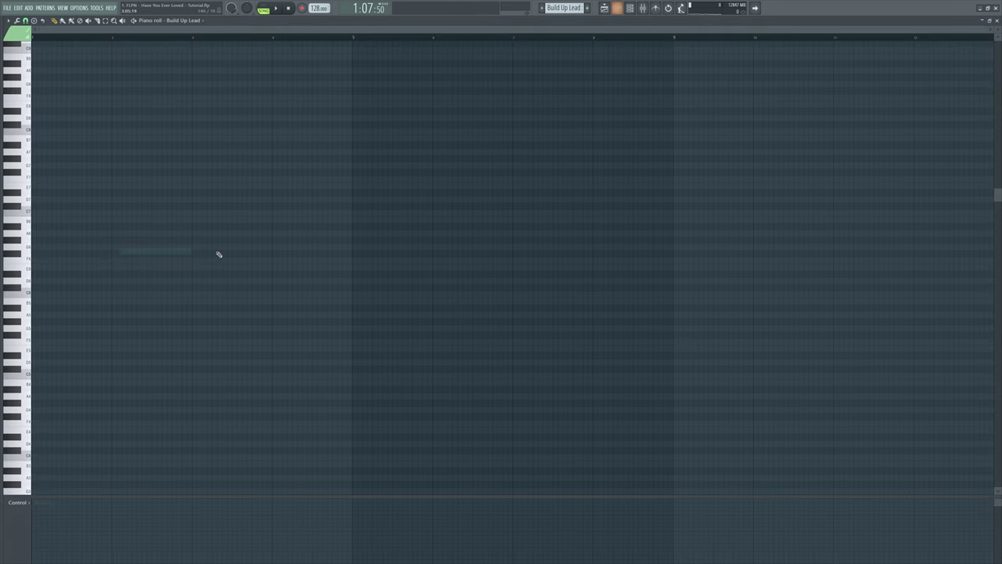
pyautogui.hotkey('ctrl', 'v')
pyautogui.press('space')
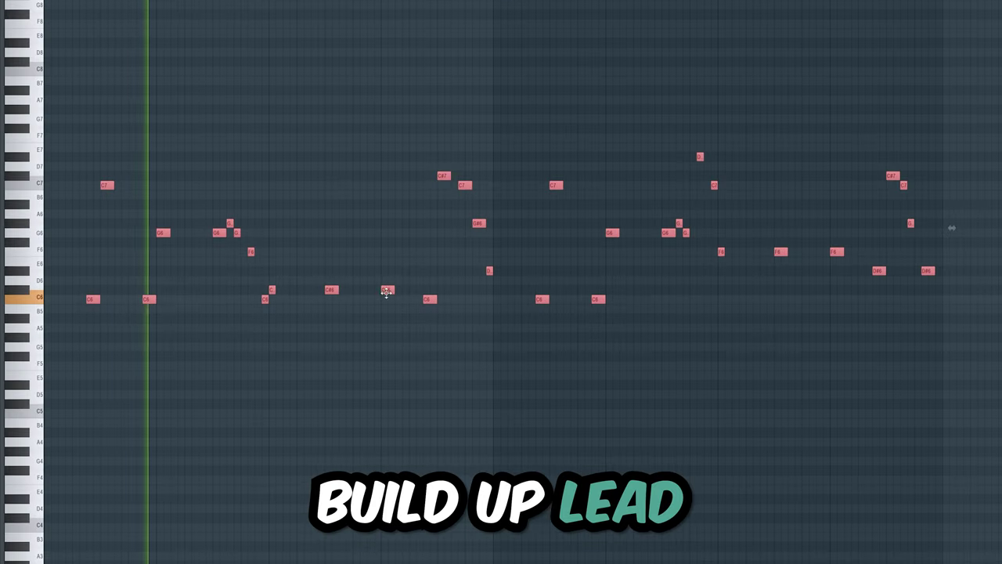
pyautogui.hotkey('ctrl', 'Down')
pyautogui.scroll(-2, 360, 325)
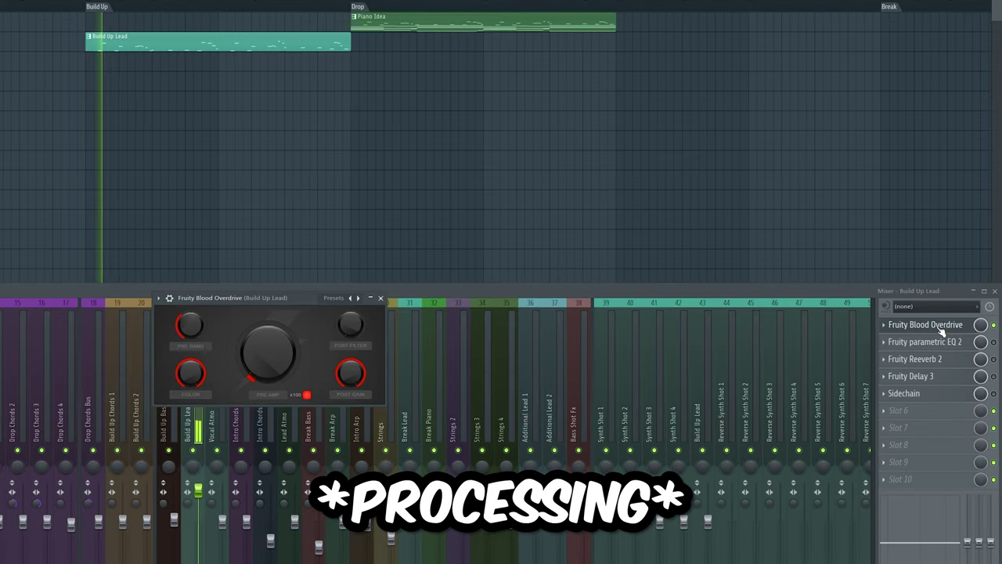
# Step: Review the Fruity Parametric EQ 2, Fruity Reeverb 2 and Fruity Delay 3 settings on the Build Up Lead mixer track
pyautogui.click(948, 342)
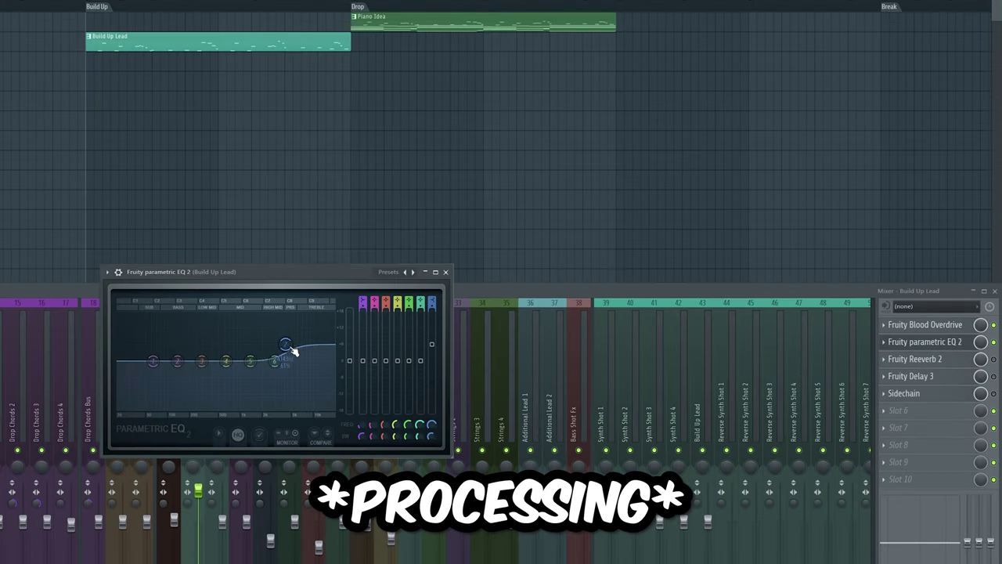
pyautogui.click(915, 358)
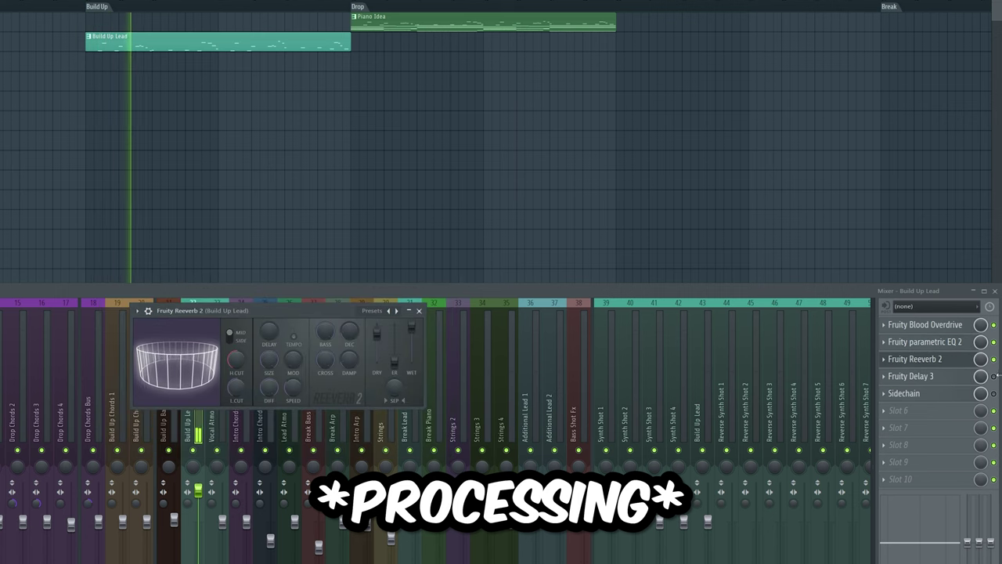
pyautogui.click(951, 369)
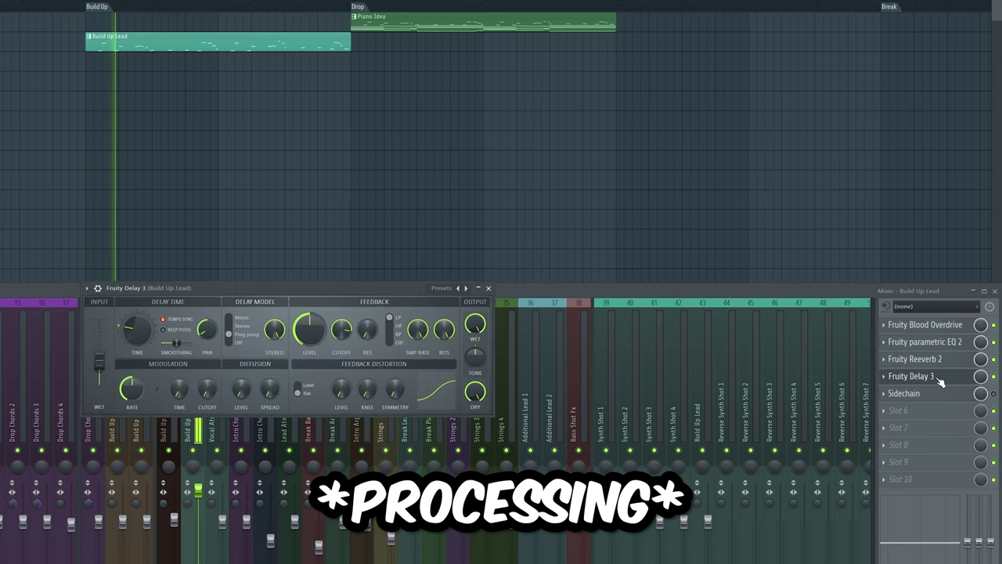
pyautogui.click(940, 381)
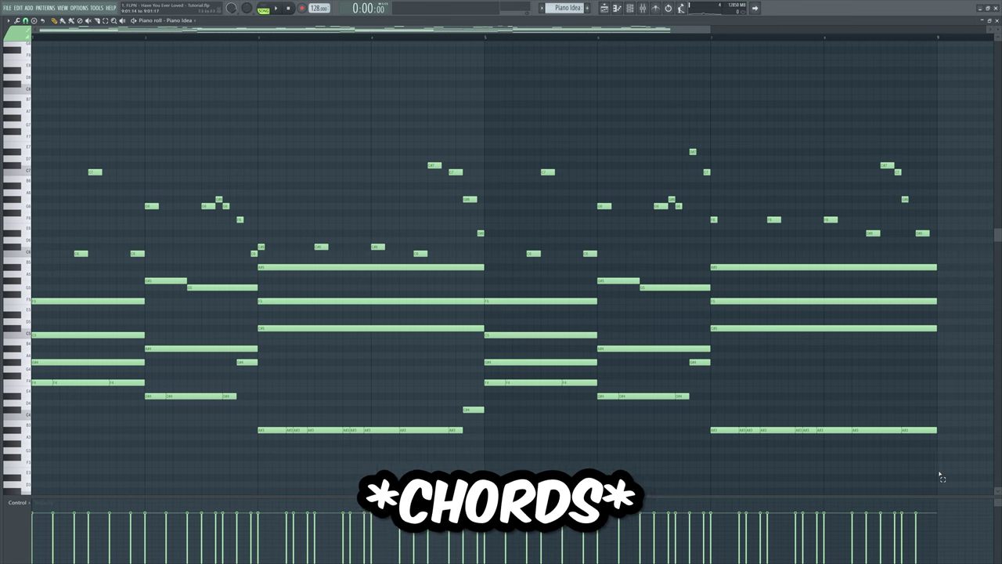
# Step: Select the chord notes in the Piano Idea pattern, and unmute the Build Up Lead and Build Up Chords 1 playlist tracks
pyautogui.moveTo(940, 473); pyautogui.dragTo(25, 264)
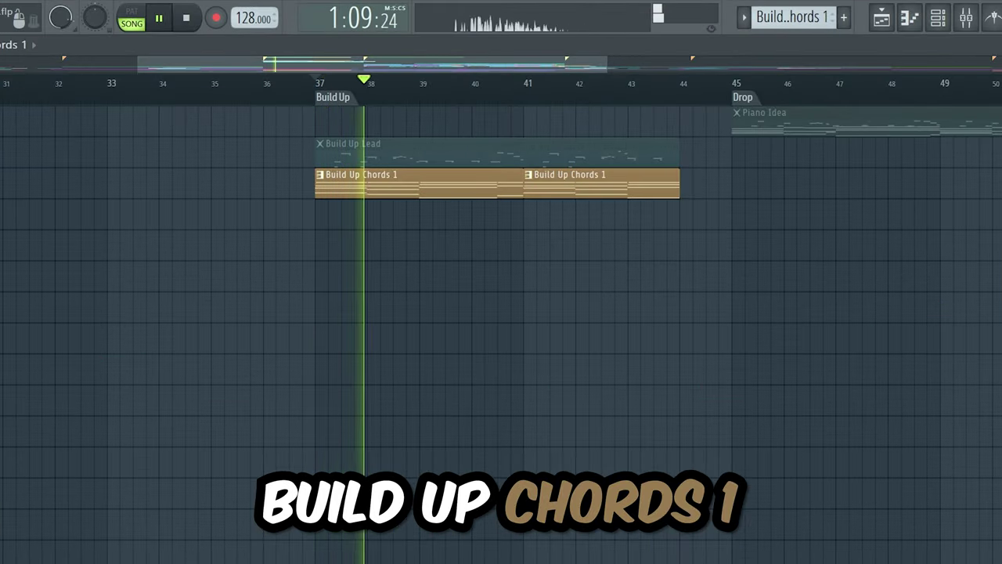
pyautogui.click(0, 155)
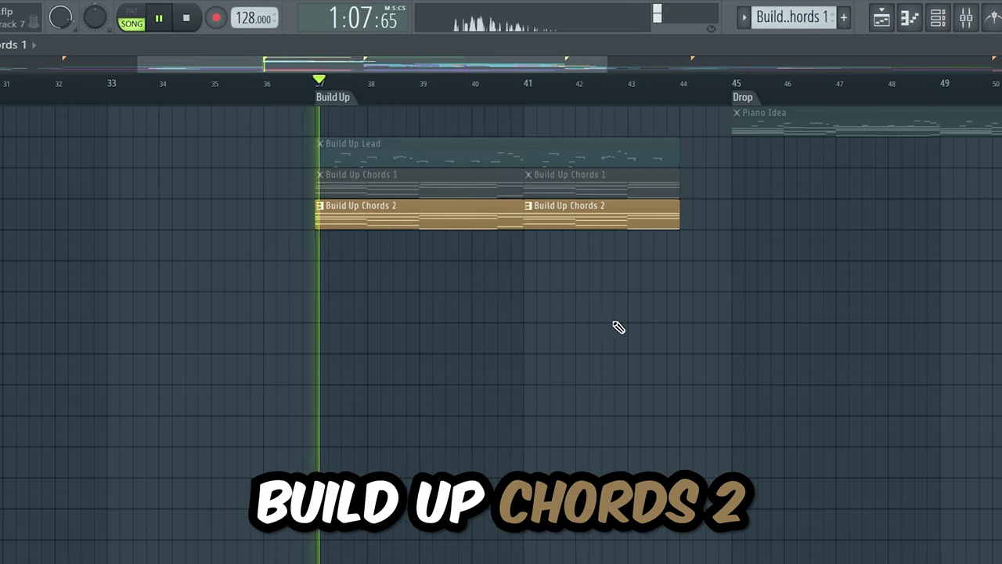
pyautogui.click(2, 183)
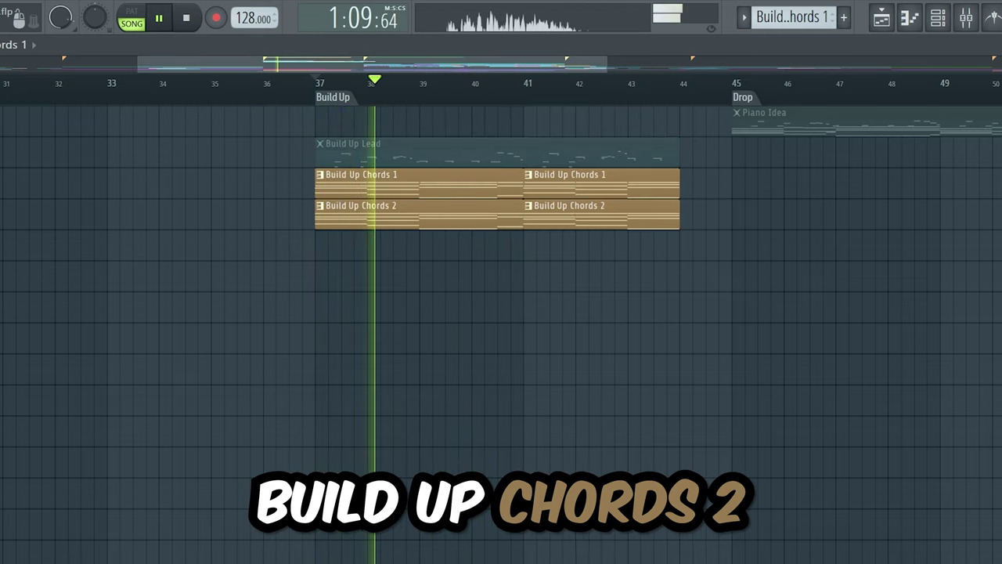
pyautogui.click(1, 152)
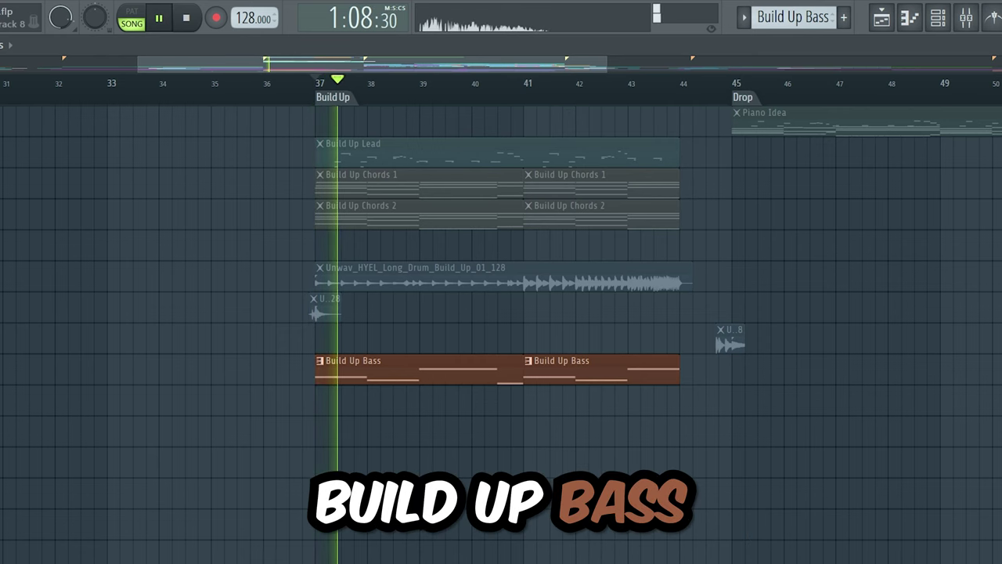
# Step: Unmute the playlist tracks of the long drum build-up, Build Up Chords 1 and 2, and Build Up Lead alongside the bass
pyautogui.click(1, 276)
pyautogui.click(1, 214)
pyautogui.click(1, 183)
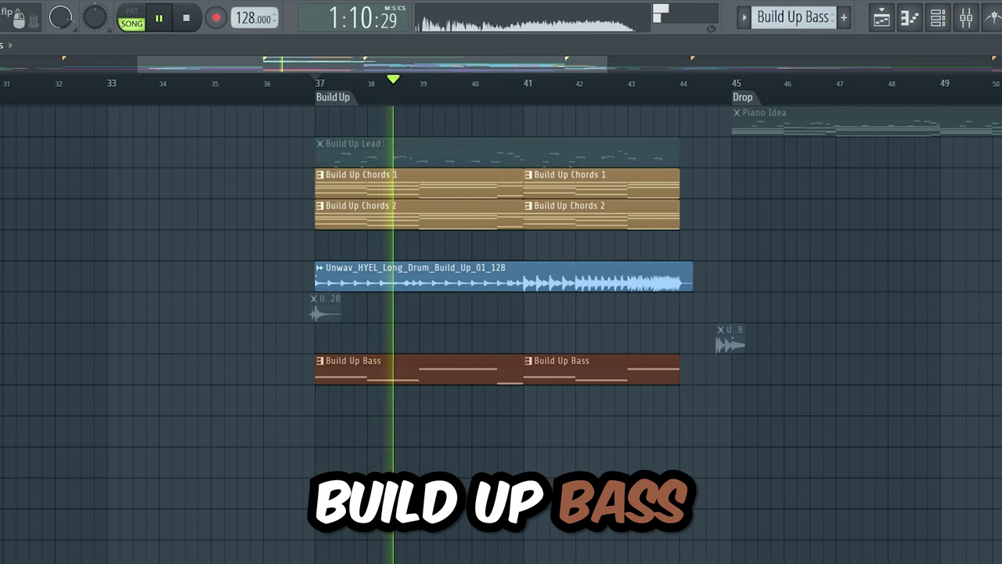
pyautogui.click(1, 152)
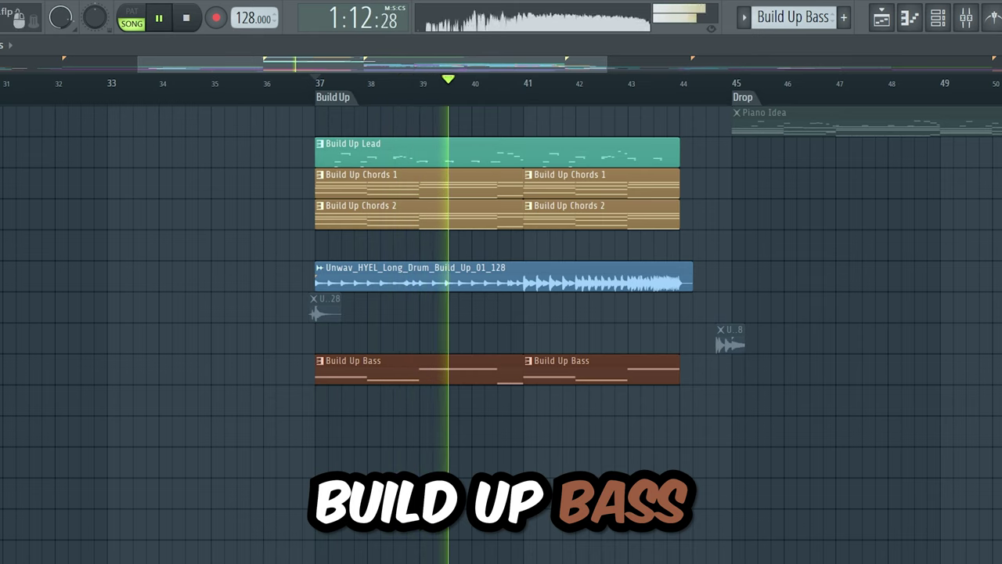
# Step: Unmute the playlist tracks of the two short audio clips at the start of the build-up and just before the drop
pyautogui.click(2, 307)
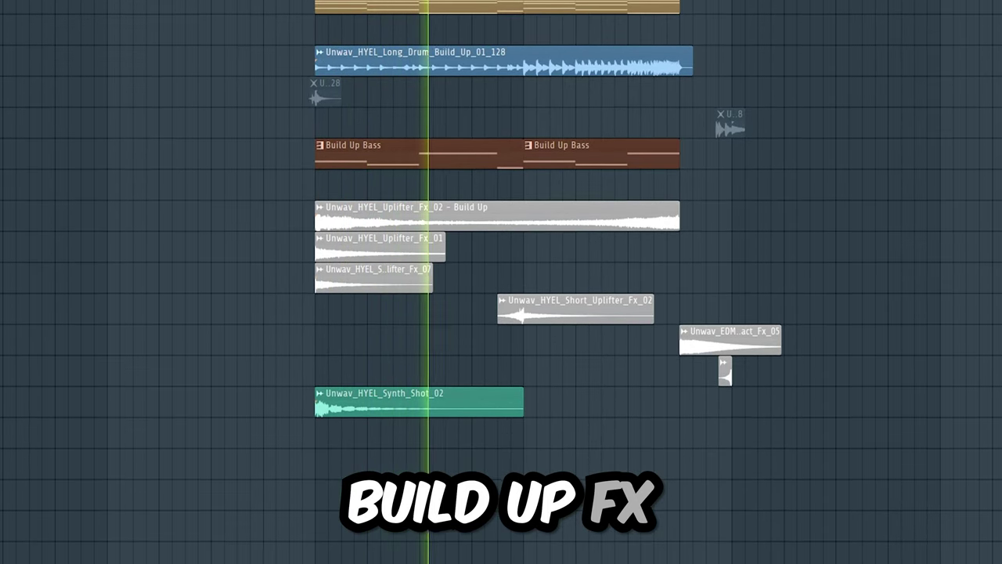
pyautogui.click(2, 92)
pyautogui.click(2, 123)
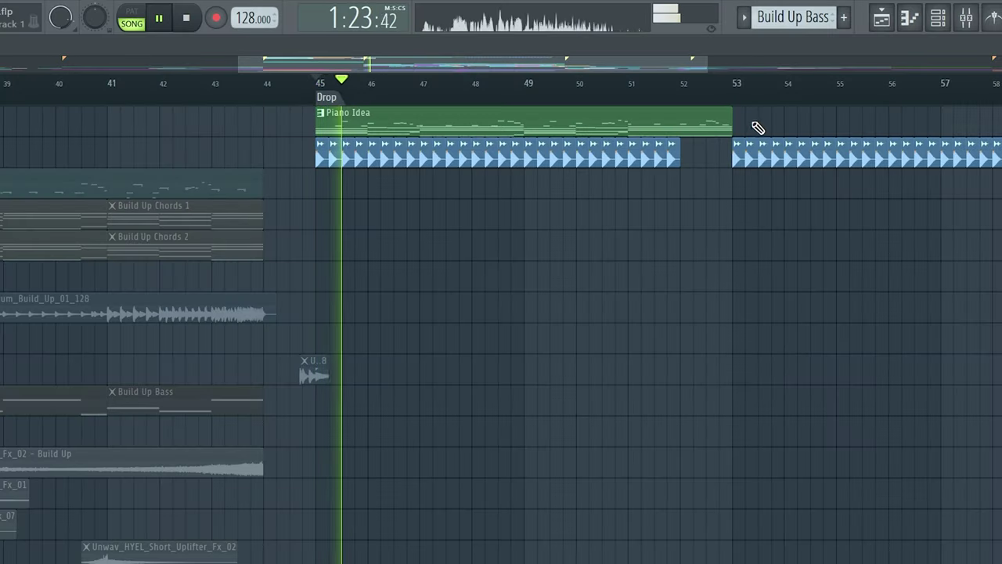
# Step: Place another Piano Idea clip at bar 53, and select the pattern's melody and chord notes as source for the drop parts
pyautogui.click(757, 128)
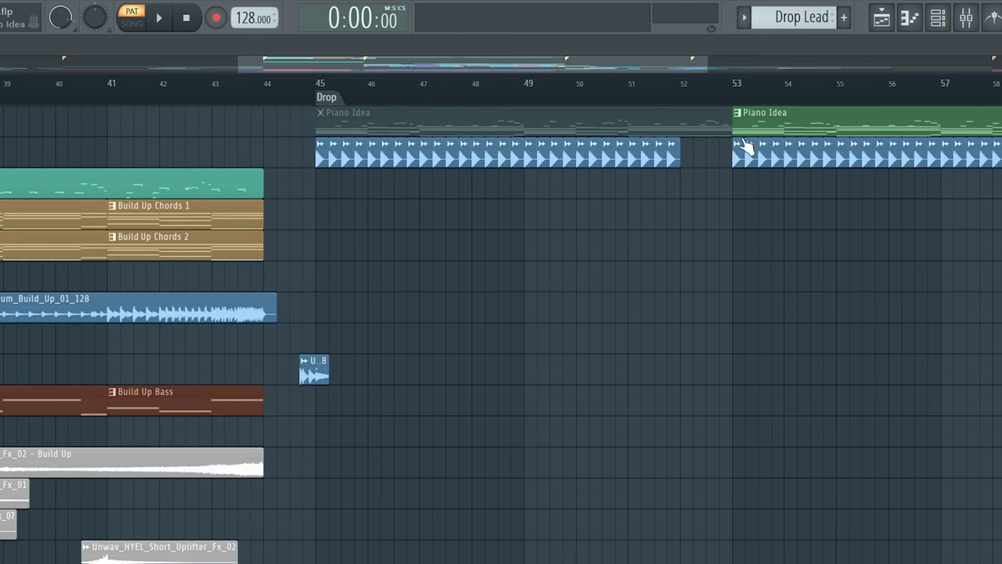
pyautogui.moveTo(731, 130); pyautogui.dragTo(34, 278)
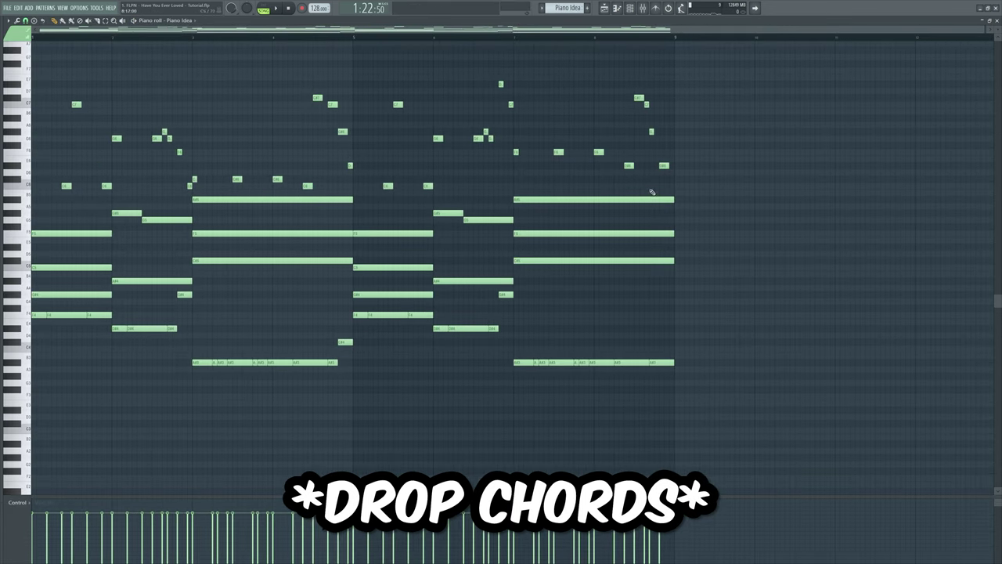
pyautogui.moveTo(680, 413); pyautogui.dragTo(31, 196)
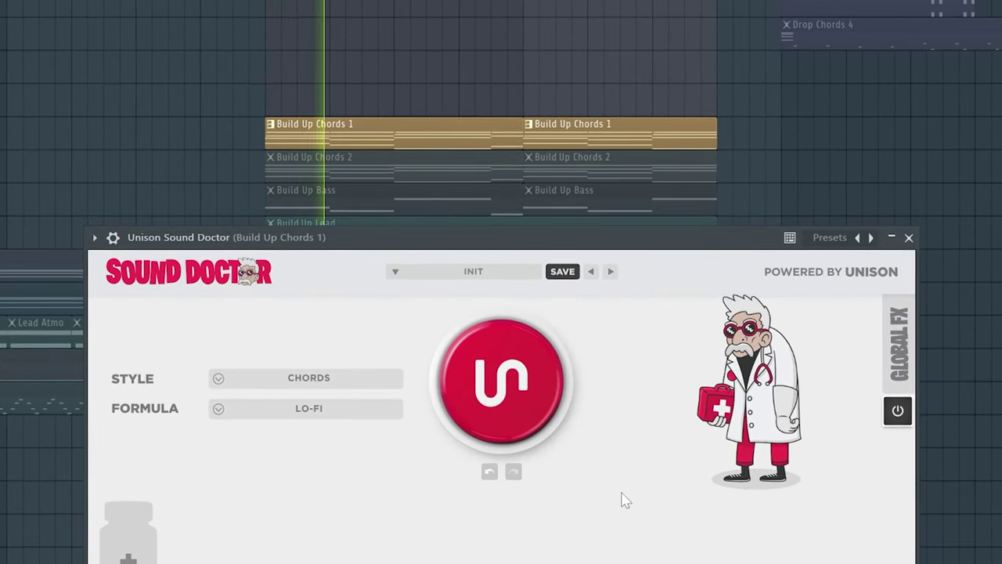
# Step: Generate Sound Doctor effect chains for Build Up Chords 1 using the Chords style and Lo-Fi formula
pyautogui.click(551, 389)
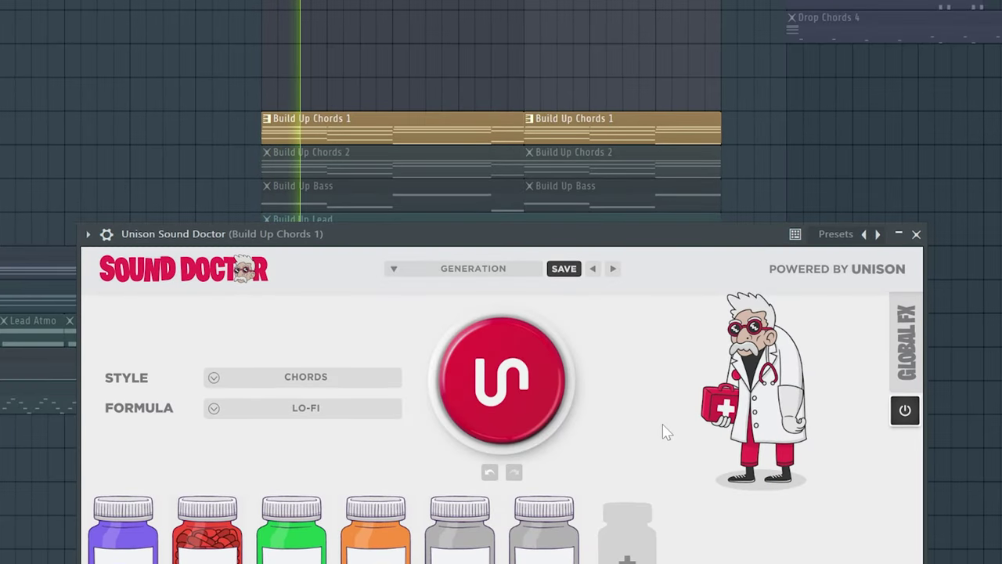
pyautogui.click(512, 405)
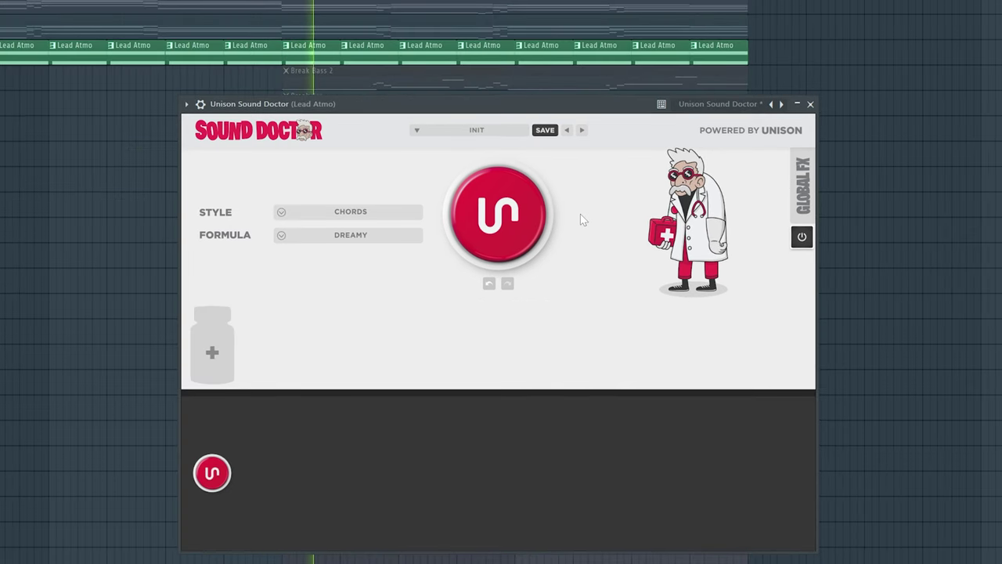
# Step: Generate a Sound Doctor chain for Lead Atmo with the Chords style and Dreamy formula, and adjust its dry/wet mix
pyautogui.click(514, 213)
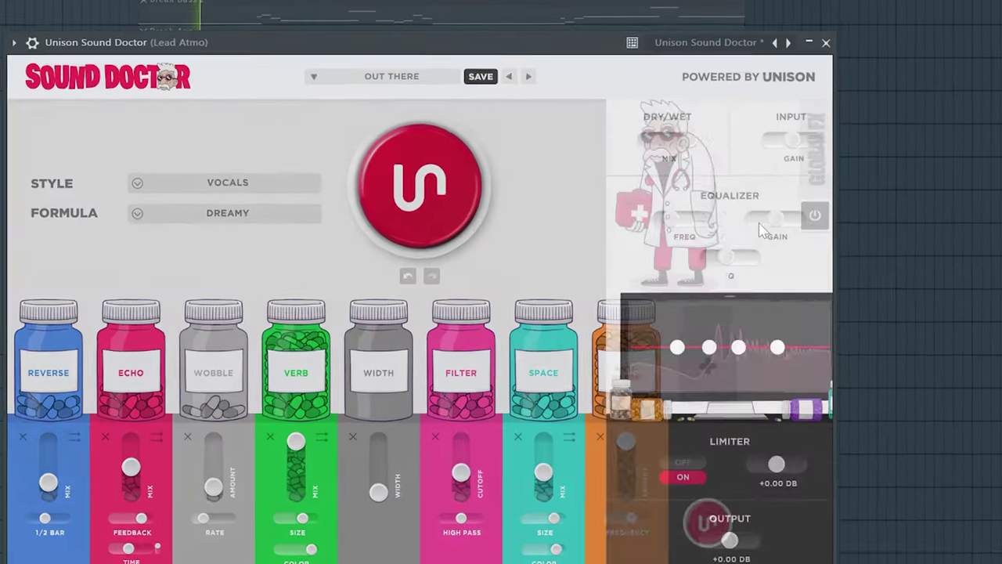
pyautogui.moveTo(652, 144); pyautogui.dragTo(628, 114)
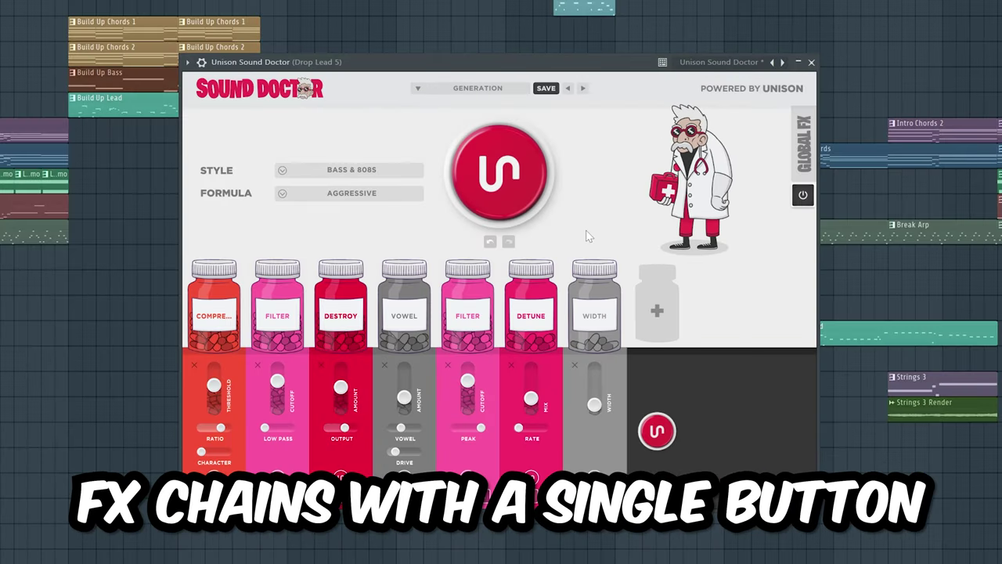
# Step: Look through the available Style and Formula options in Sound Doctor on Drop Lead 5
pyautogui.click(354, 171)
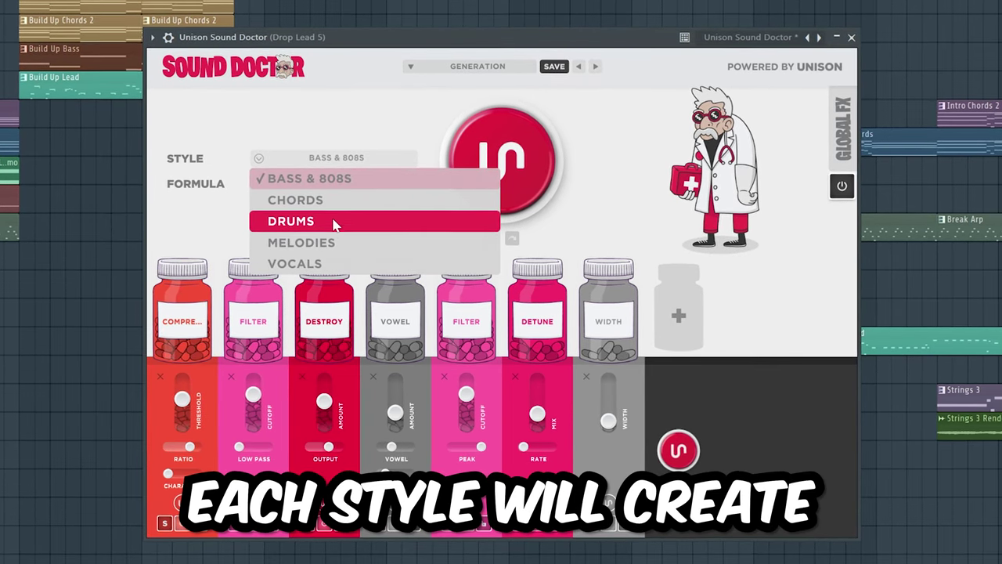
pyautogui.click(336, 162)
pyautogui.click(337, 183)
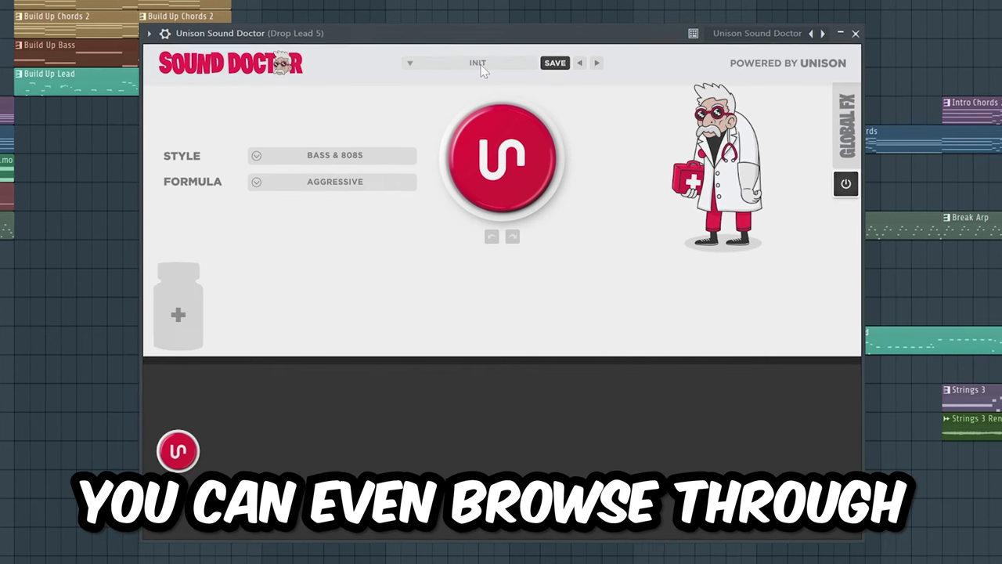
# Step: Browse the Aggressive factory presets under Bass & 808s, and remove the Shine effect from the generated chain on Drop Lead 5
pyautogui.click(479, 64)
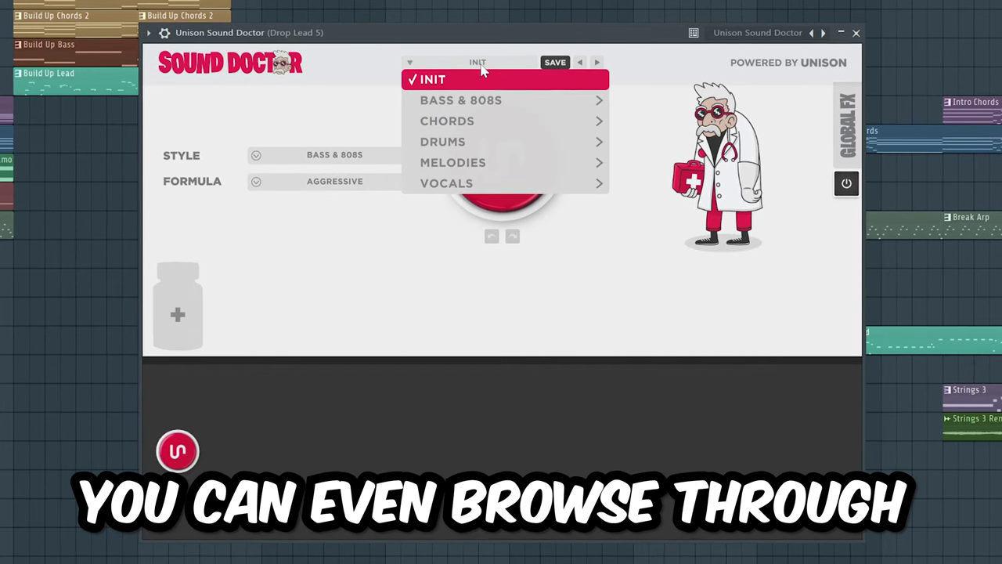
pyautogui.moveTo(489, 104)
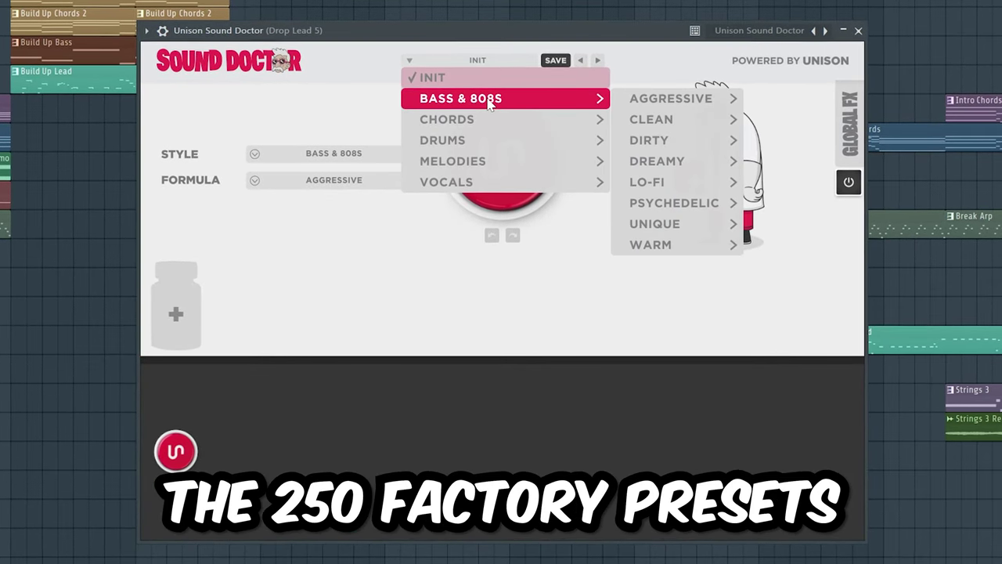
pyautogui.moveTo(671, 99)
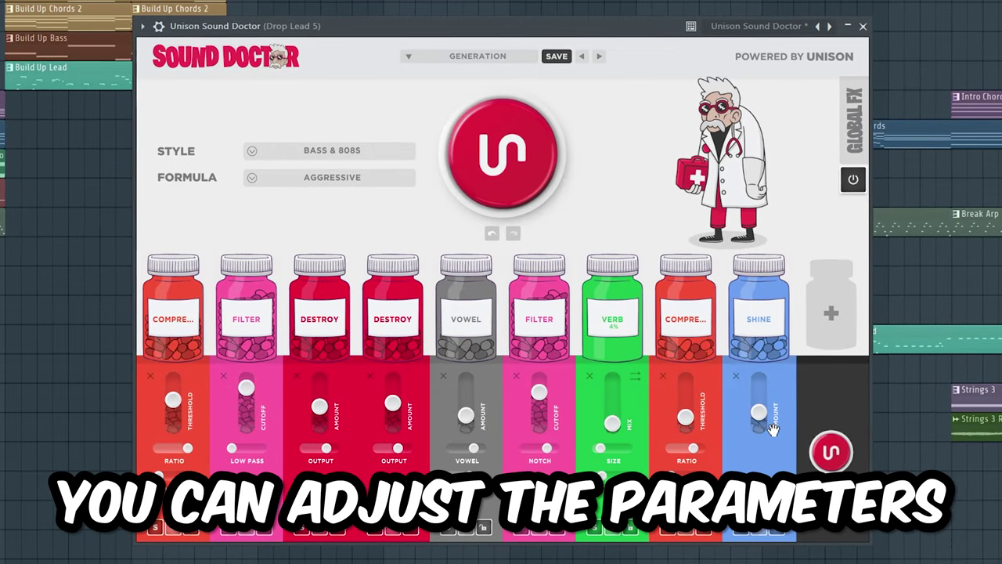
pyautogui.click(736, 379)
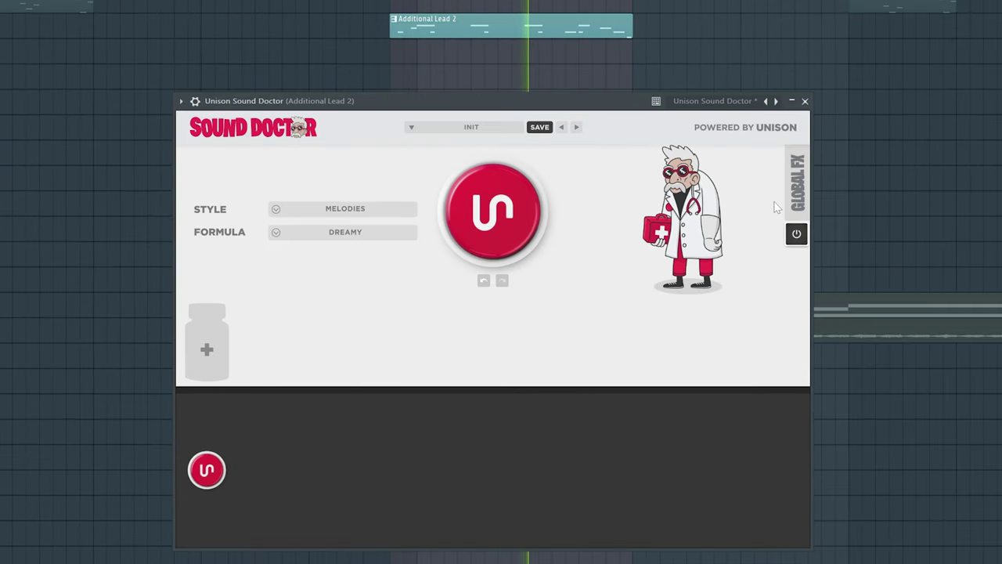
# Step: Check the global effects on Additional Lead 2, generate a Dreamy Melodies chain and change the formula to Lo-Fi
pyautogui.click(797, 184)
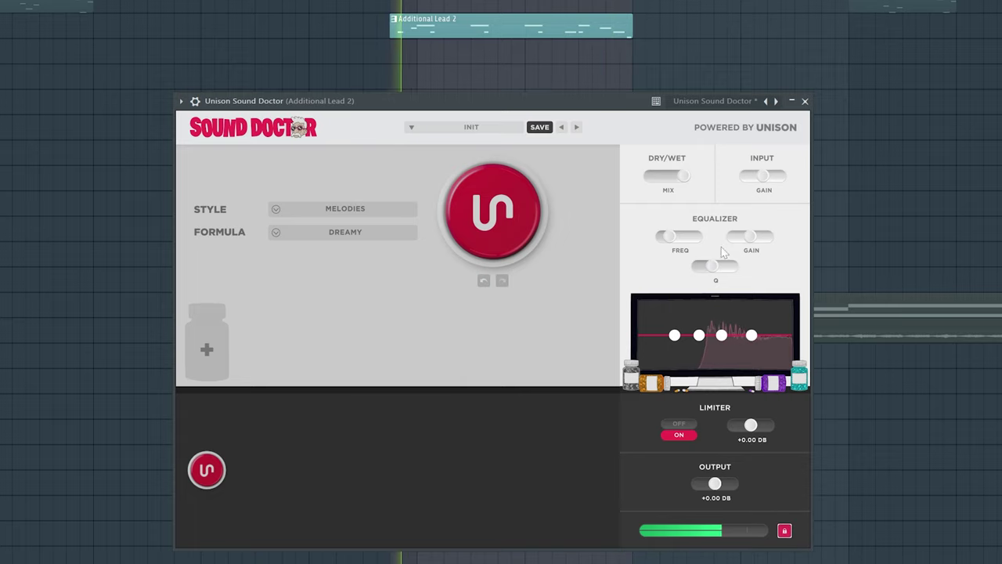
pyautogui.click(587, 206)
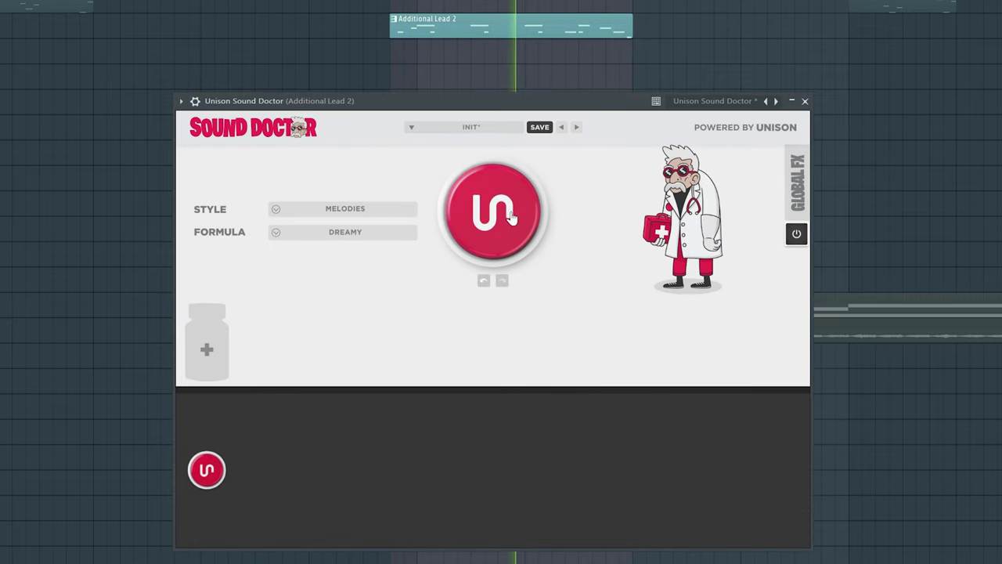
pyautogui.click(515, 216)
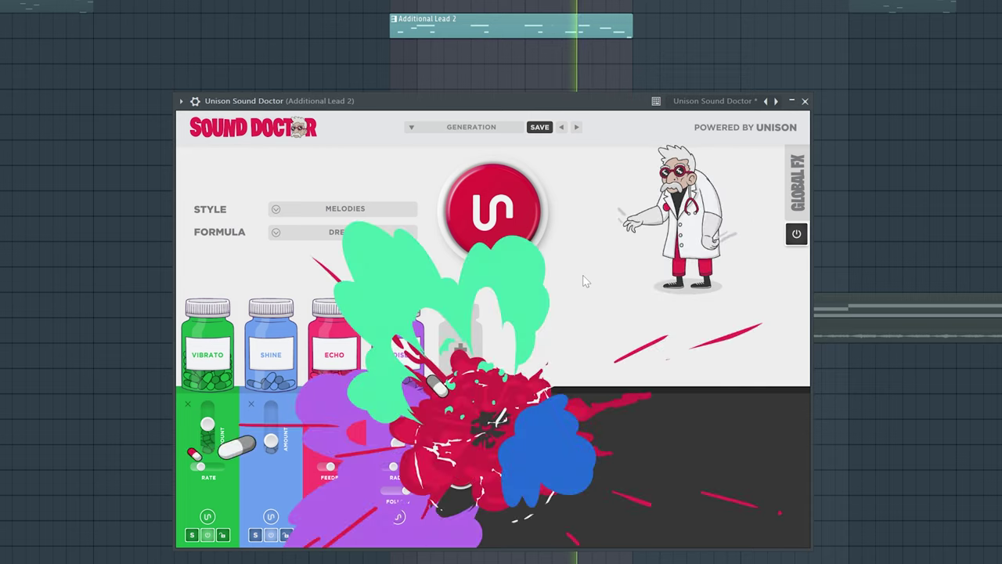
pyautogui.click(363, 248)
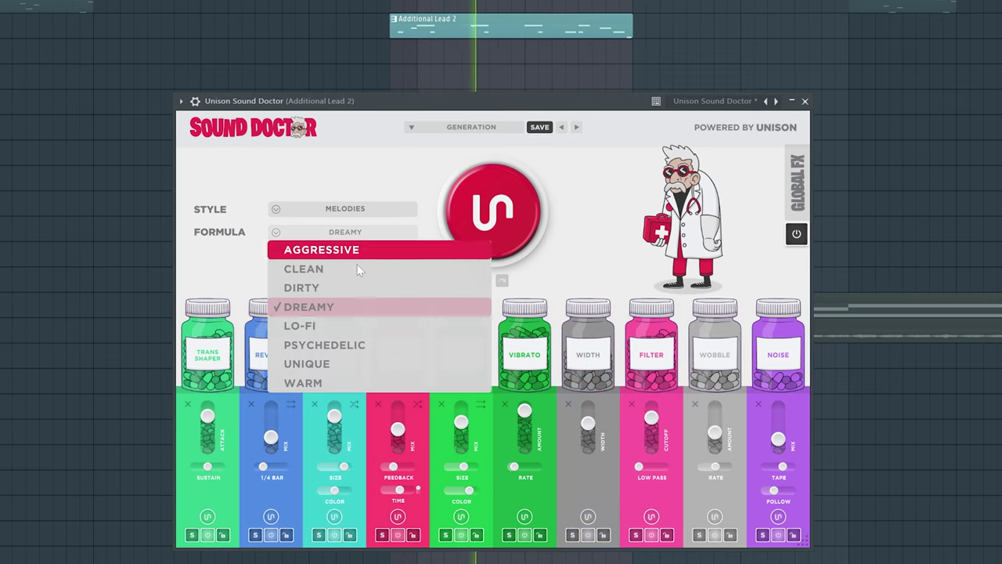
pyautogui.click(358, 324)
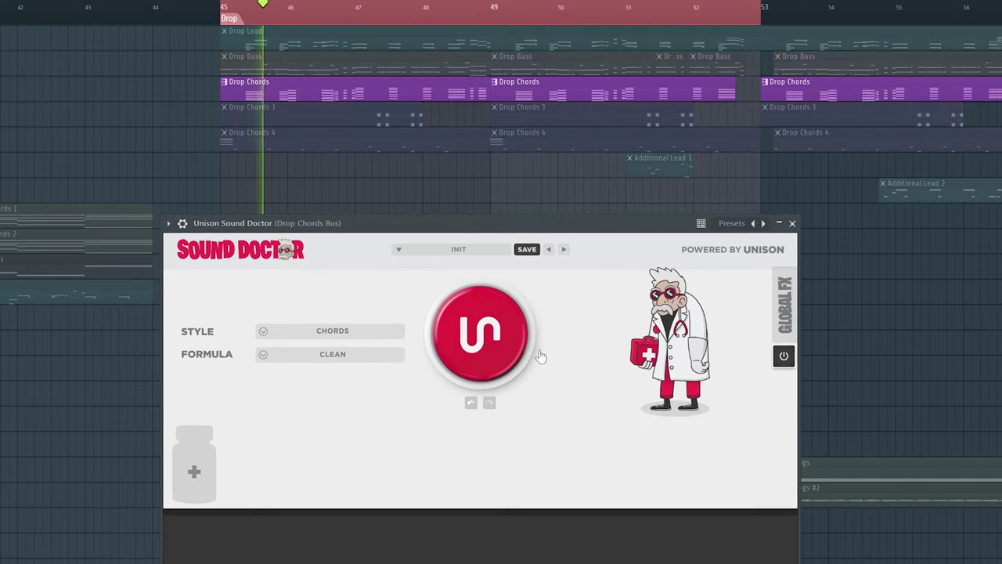
# Step: Load the 70s Rhodes preset in Sound Doctor on the Drop Chords Bus and lower the global dry/wet mix to about 22%
pyautogui.click(467, 248)
pyautogui.click(458, 302)
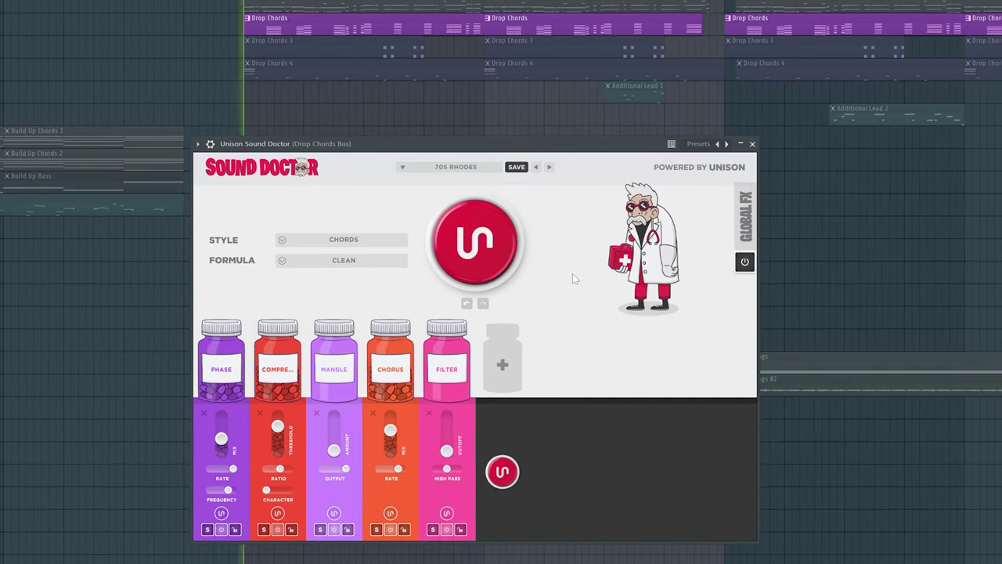
pyautogui.click(740, 232)
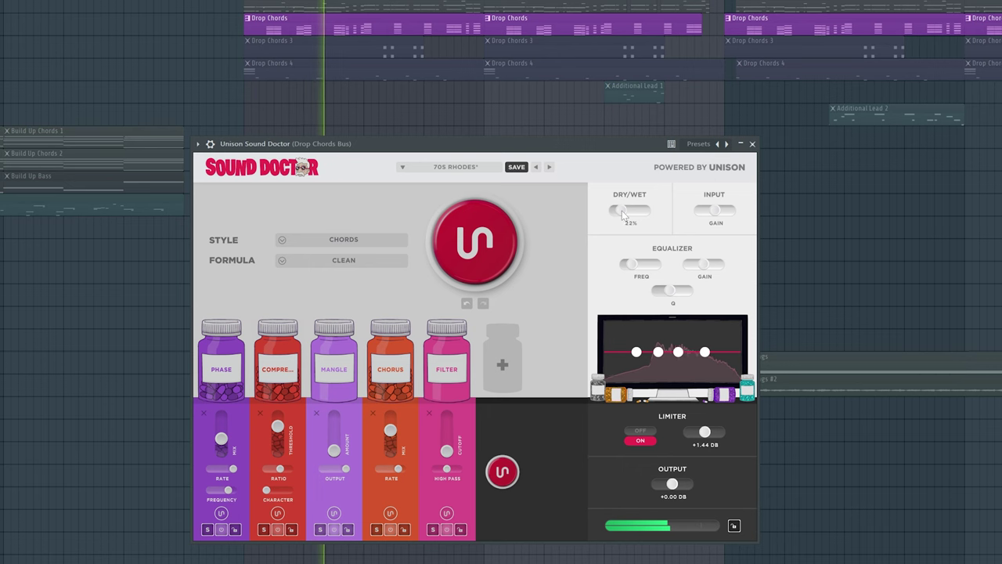
pyautogui.moveTo(629, 214); pyautogui.dragTo(626, 221)
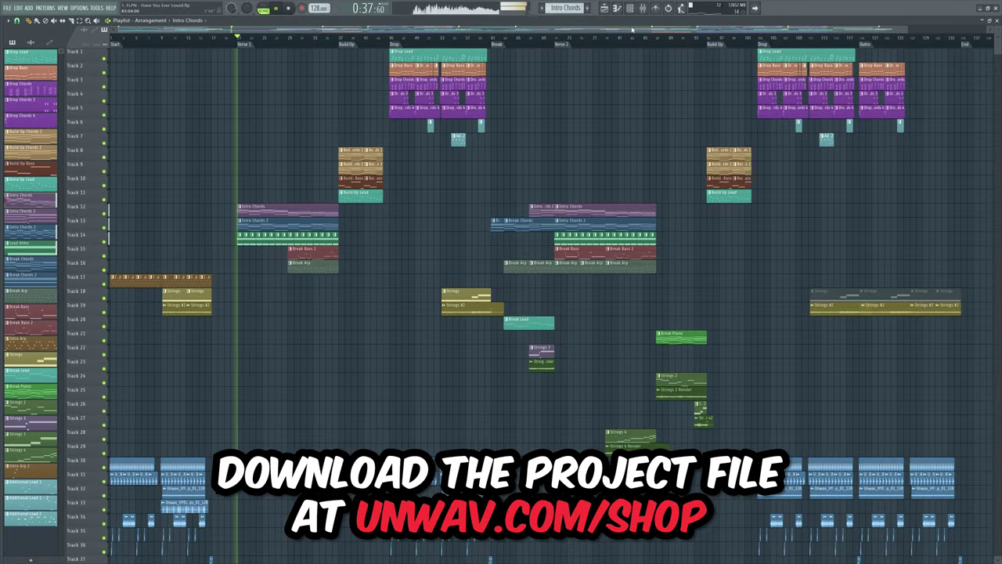
# Step: Check the channel rack's list of instruments over the full arrangement, and hide it again
pyautogui.click(631, 9)
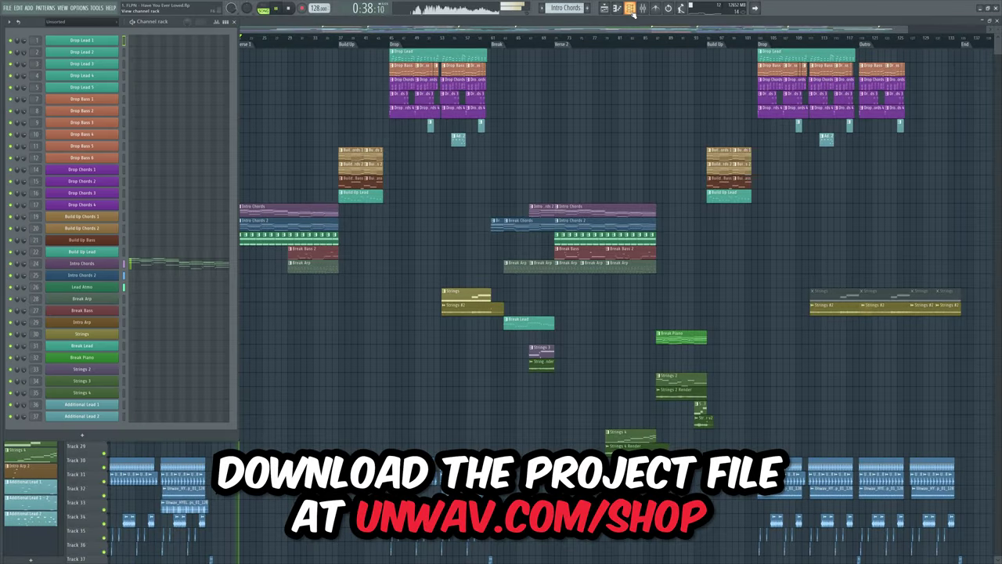
pyautogui.click(631, 9)
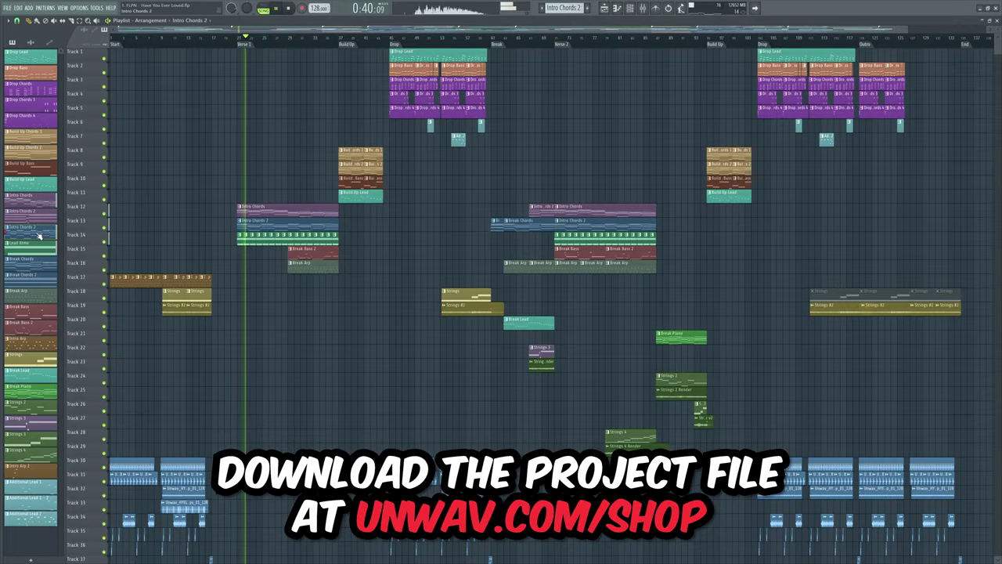